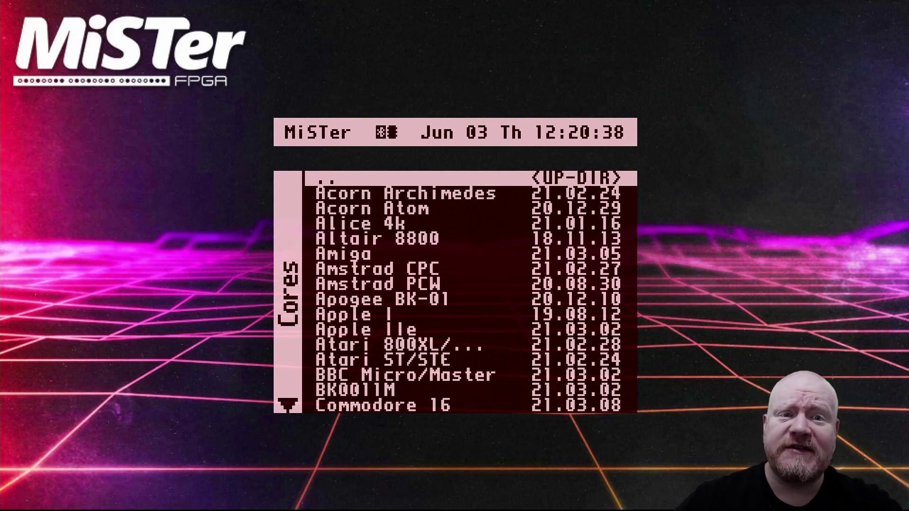
Step: Launch the Commodore 64 core from the MiSTer core list
key("Down")
key("Down")
key("Down")
key("Down")
key("Down")
key("Down")
key("Down")
key("Down")
key("Down")
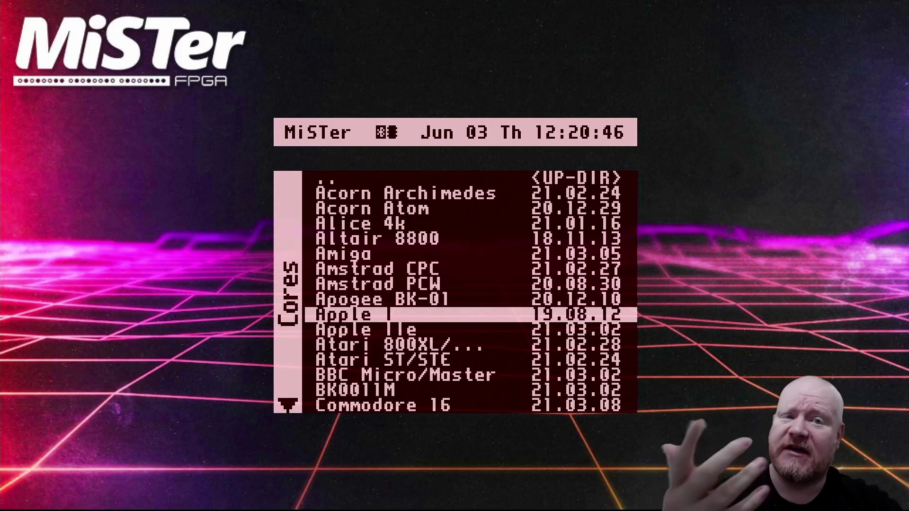
key("Down")
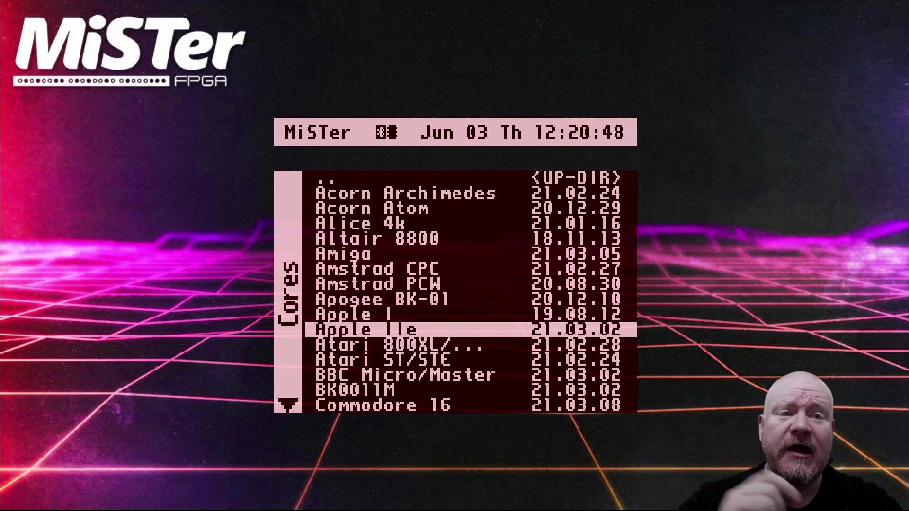
key("Down")
key("Down")
key("Down")
key("Down")
key("Down")
key("Down")
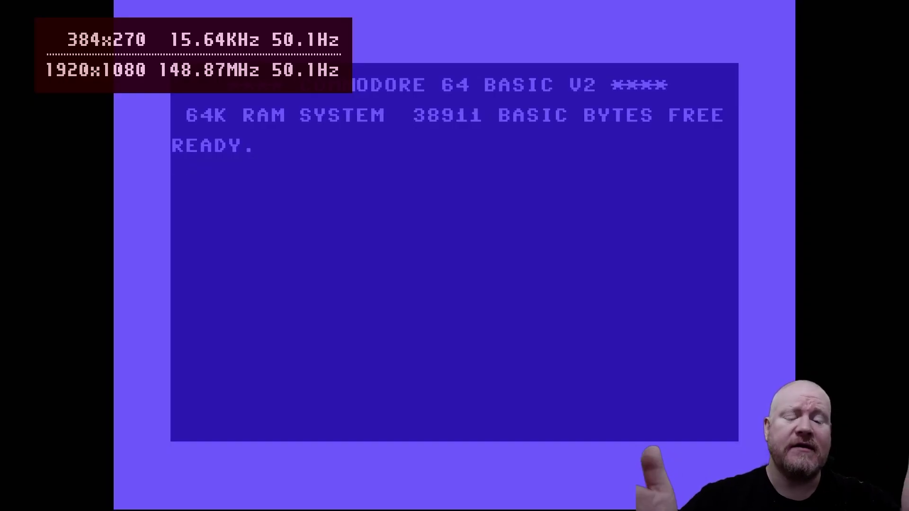
Step: Check that System settings show Expansion RS232 in UP9600 mode, then return to BASIC READY
key("F12")
key("Down")
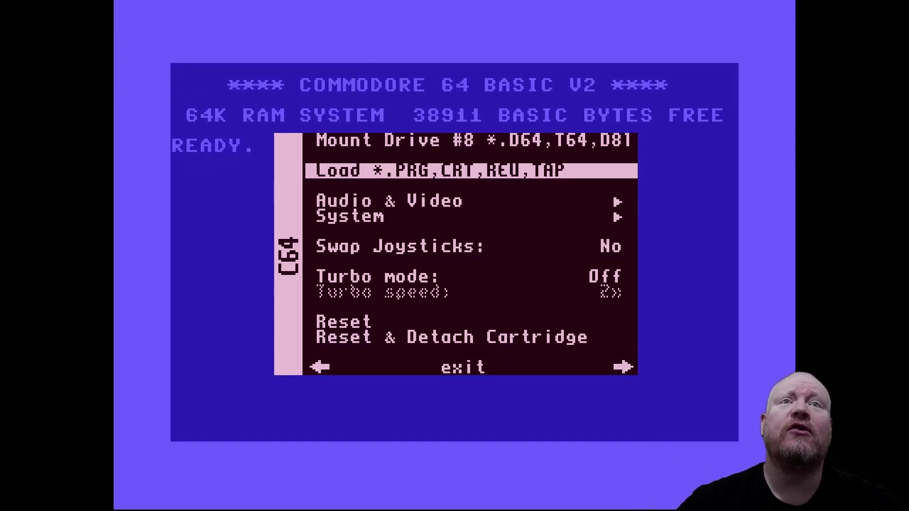
key("Down")
key("Down")
key("Return")
key("Down")
key("Down")
key("Down")
key("Down")
key("Down")
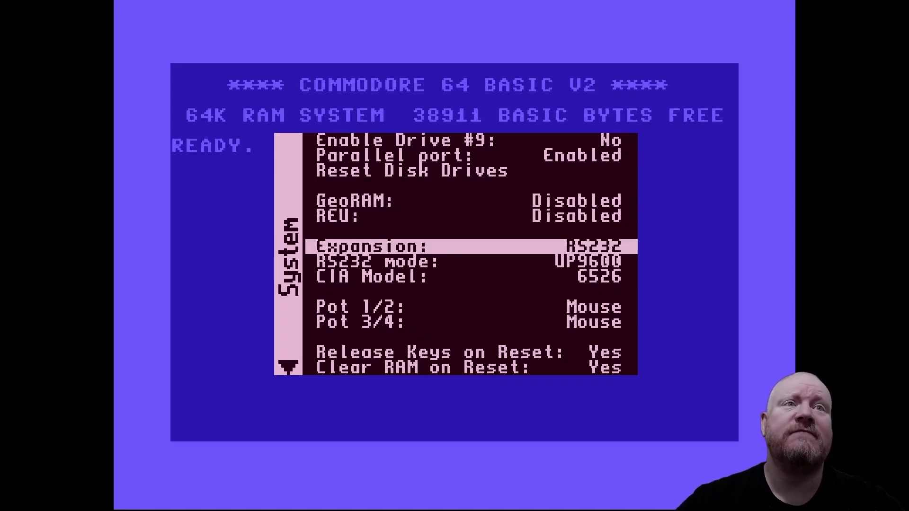
key("Down")
key("Down")
key("Down")
key("Down")
key("Down")
key("Down")
key("Down")
key("Down")
key("Down")
key("Down")
key("Down")
key("Down")
key("Down")
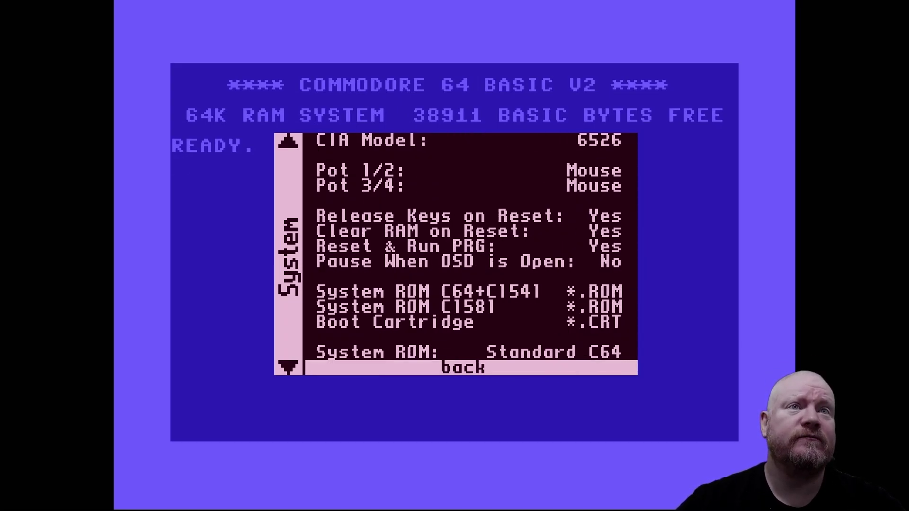
key("Up")
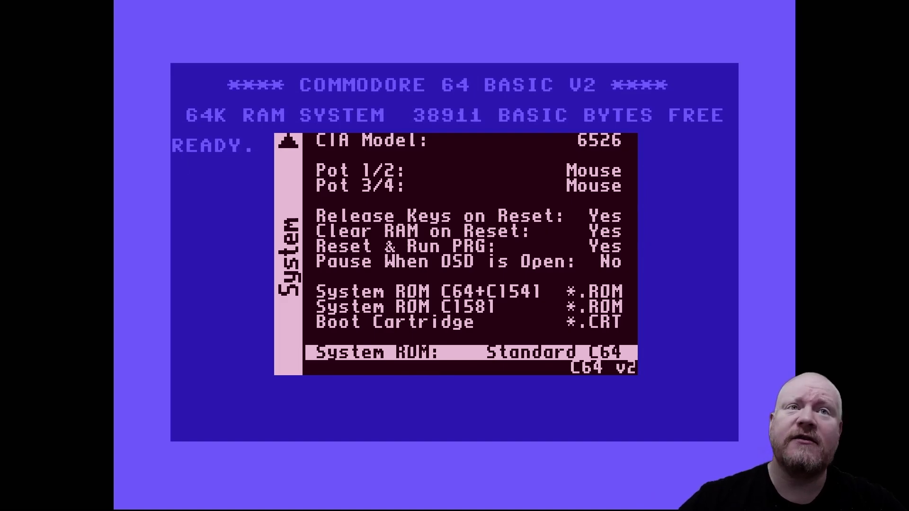
key("F12")
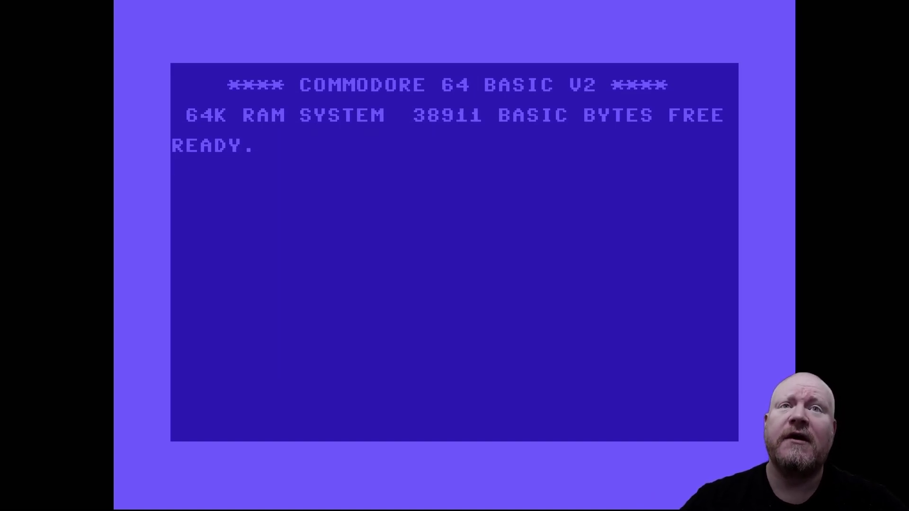
Step: Open the Load *.PRG,CRT,REU,TAP file browser and move toward ccgms 2019
key("F12")
key("Left")
key("Up")
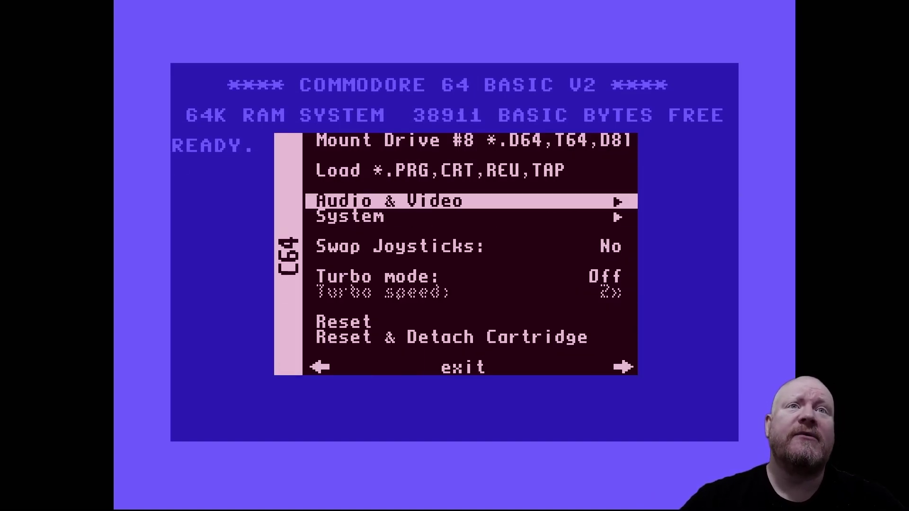
key("Up")
key("Return")
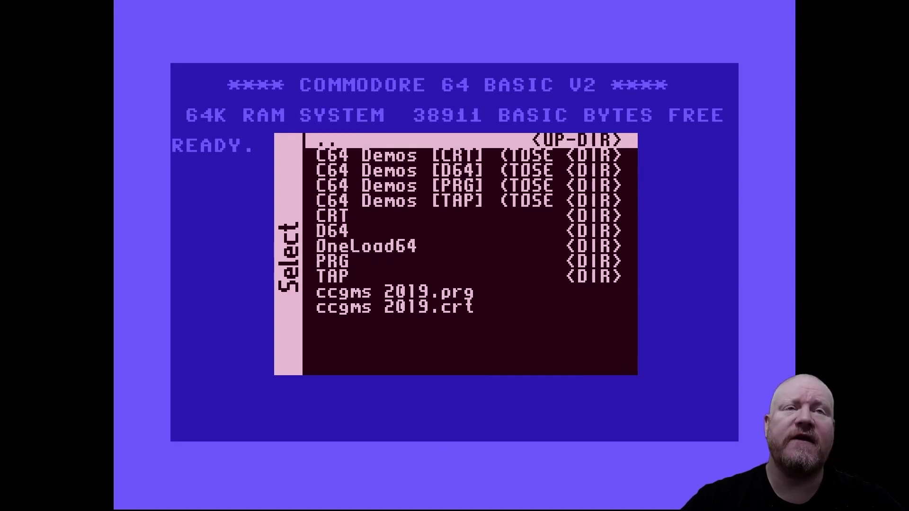
key("Down")
key("Down")
key("Down")
key("Down")
key("Down")
key("Down")
key("Down")
key("Down")
key("Down")
key("Down")
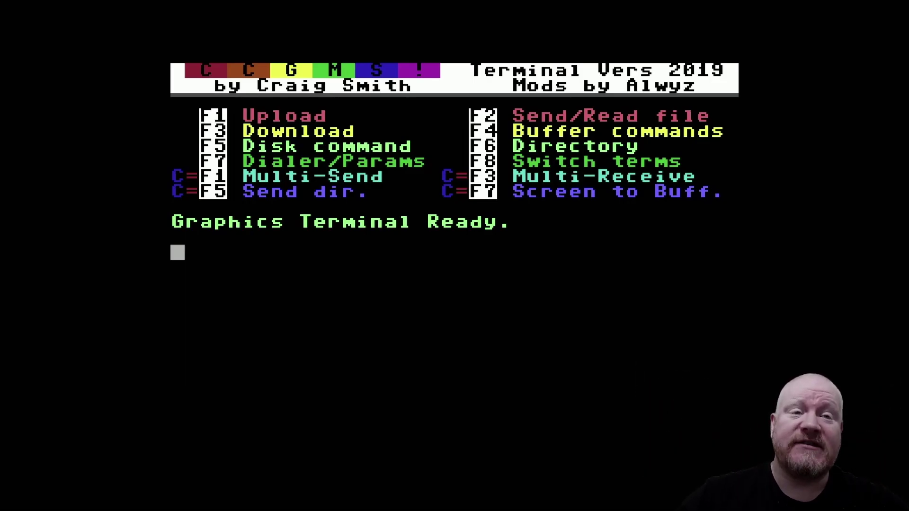
key("F12")
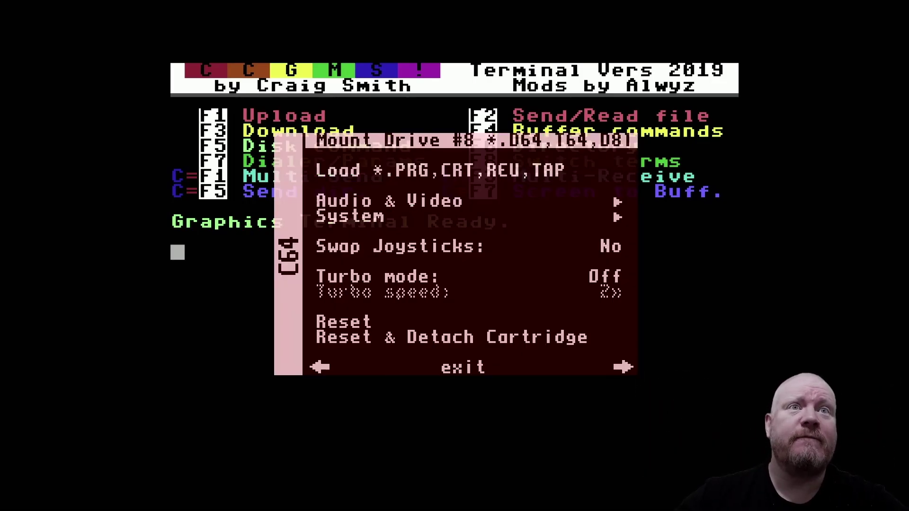
key("Down")
key("Down")
key("Down")
key("Down")
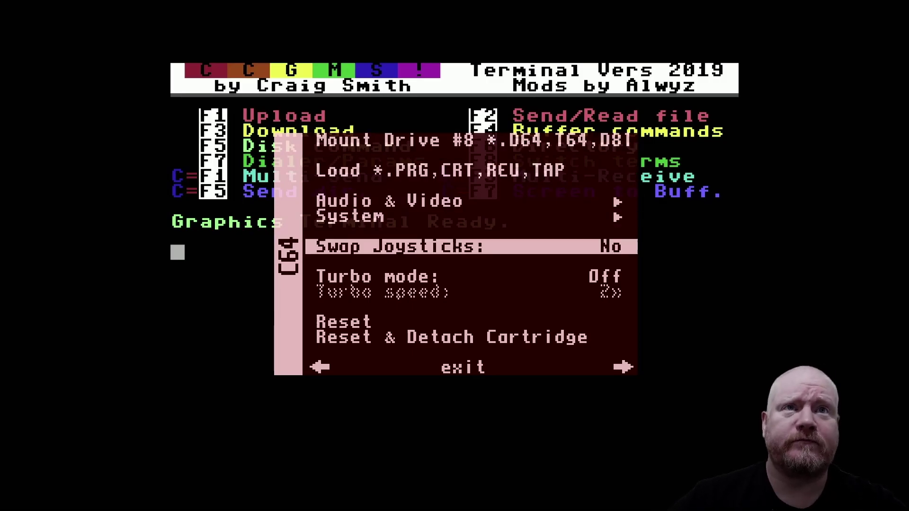
key("Up")
key("Return")
key("Down")
key("Down")
key("Down")
key("Down")
key("Down")
key("Down")
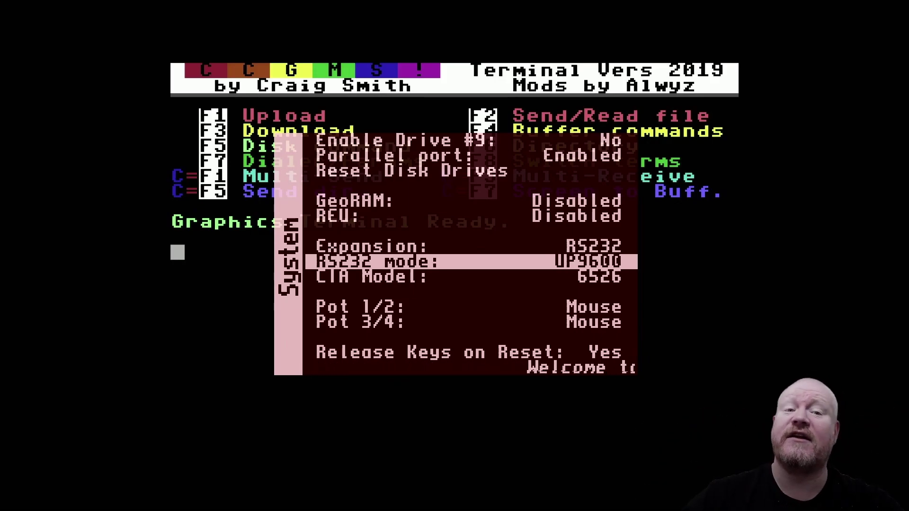
key("F12")
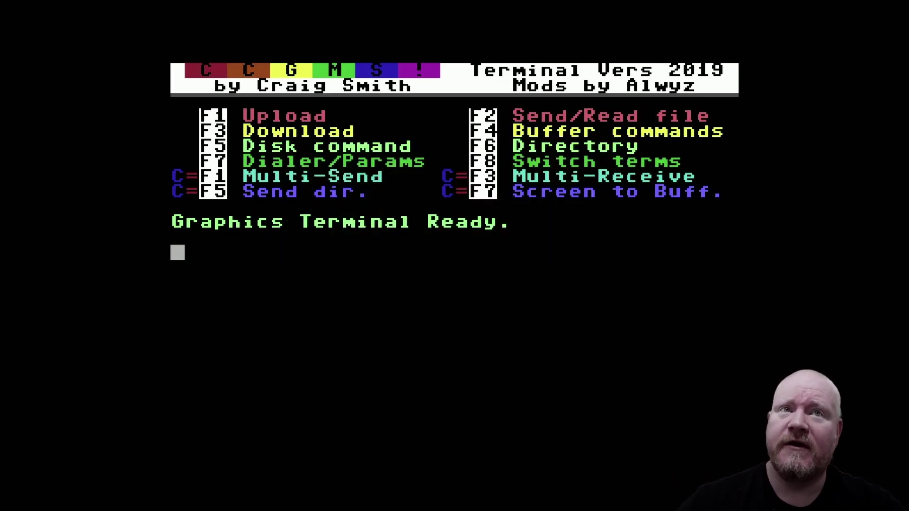
key("F12")
key("Left")
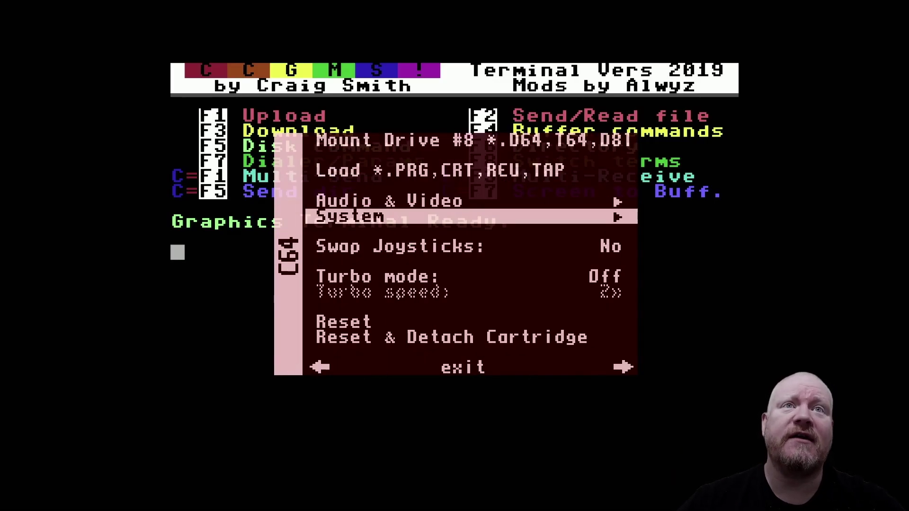
key("Right")
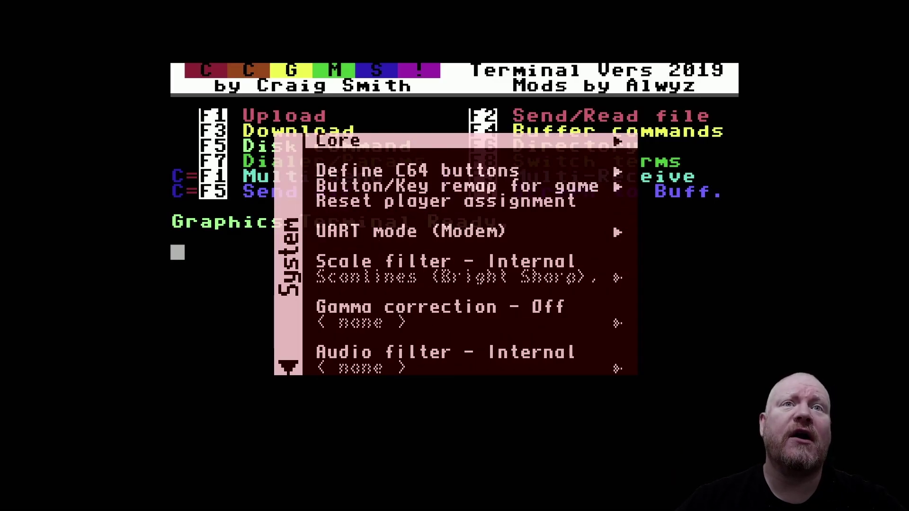
key("Down")
key("Down")
key("Down")
key("Down")
key("Return")
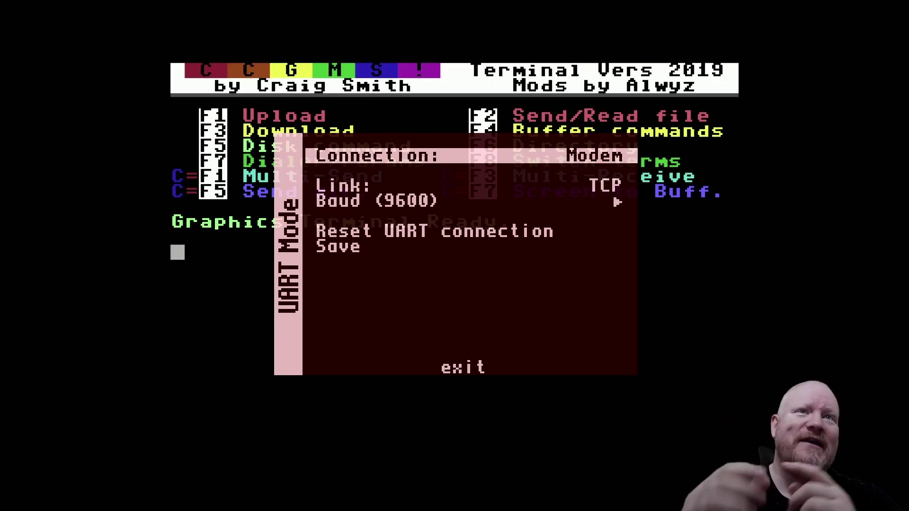
key("Escape")
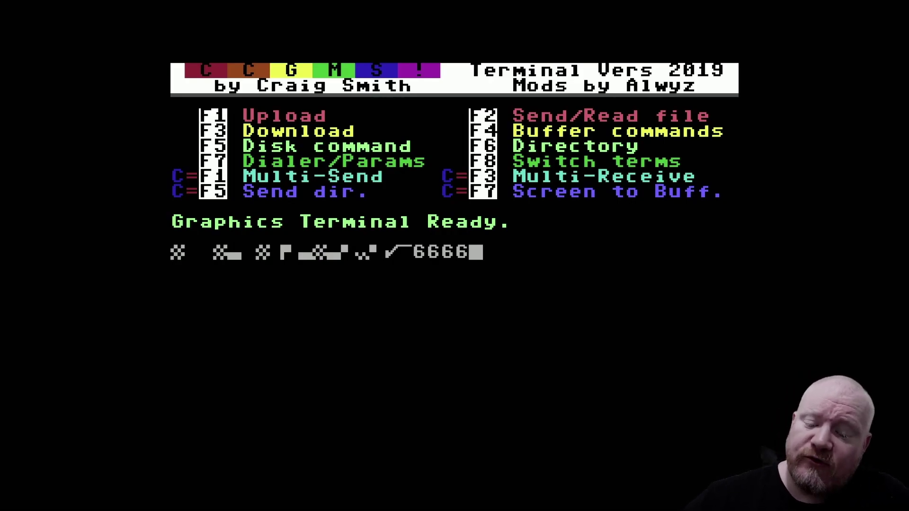
Step: Bring up CCGMS's Dialer/Params screen with F7
key("F7")
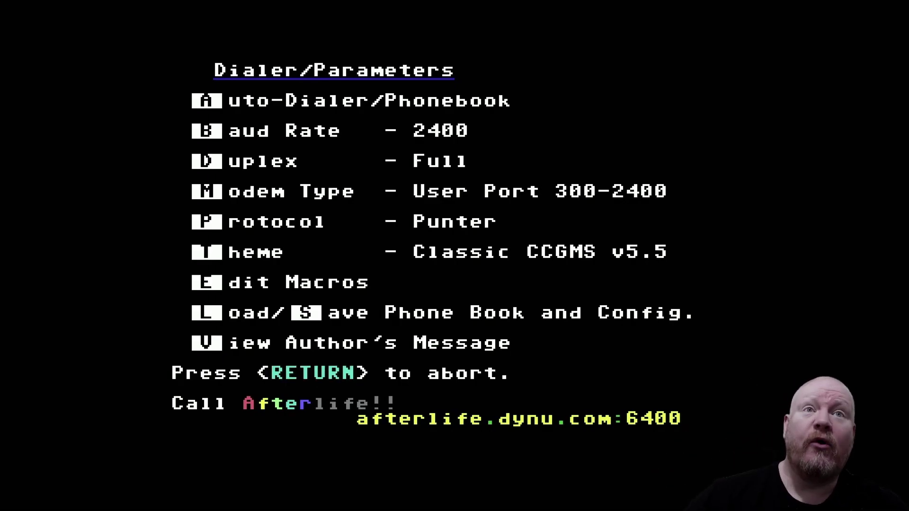
Step: Switch the modem to UP9600 / EZ232 at 9600 baud and go back to the terminal
key("b")
key("b")
key("b")
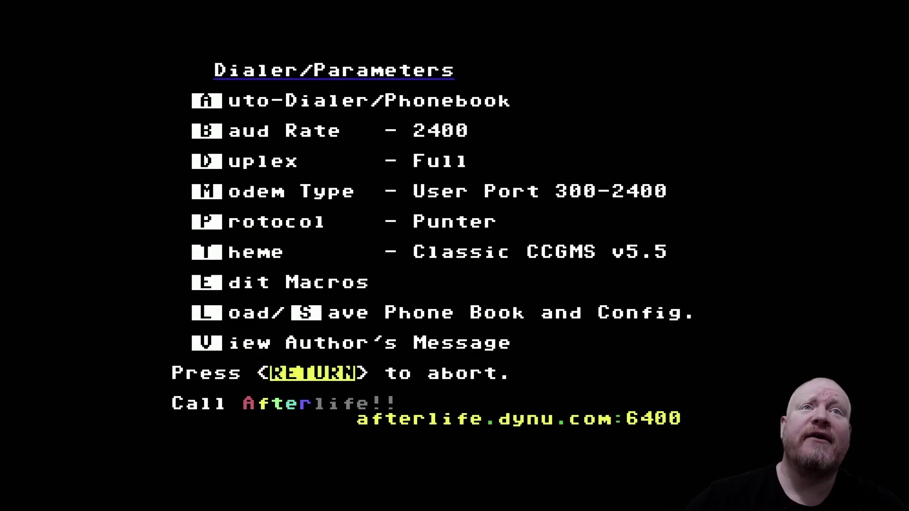
key("b")
key("b")
key("b")
key("b")
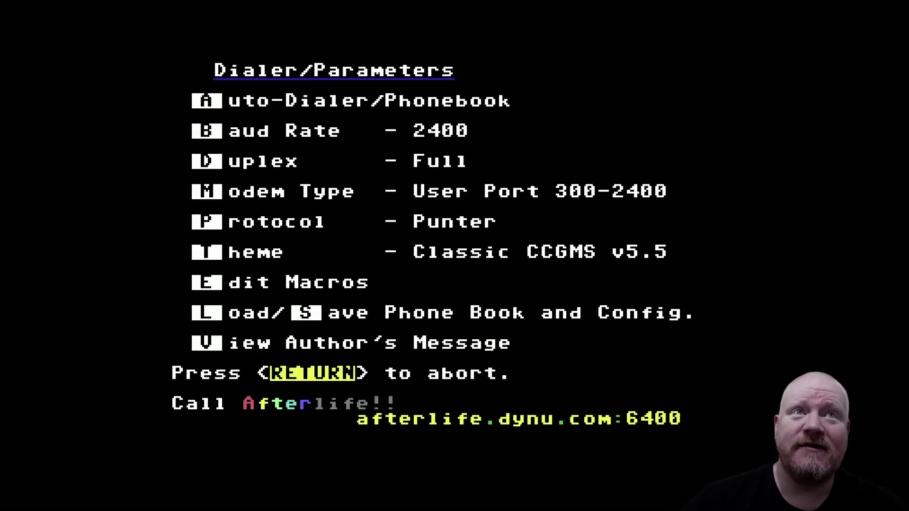
key("b")
key("b")
key("b")
key("b")
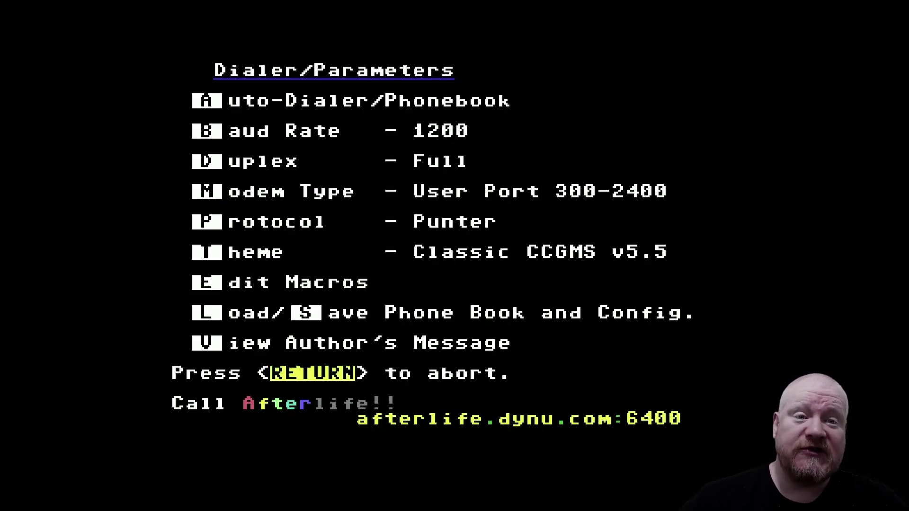
key("m")
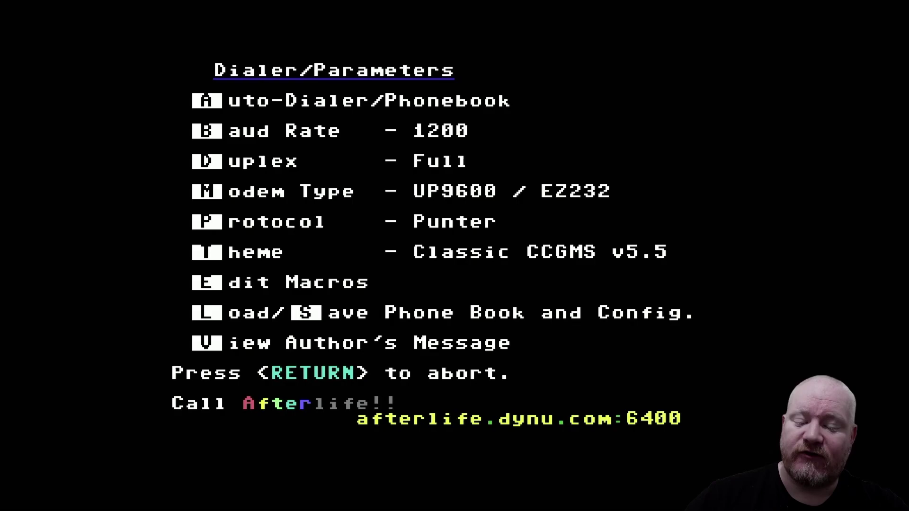
key("b")
key("b")
key("b")
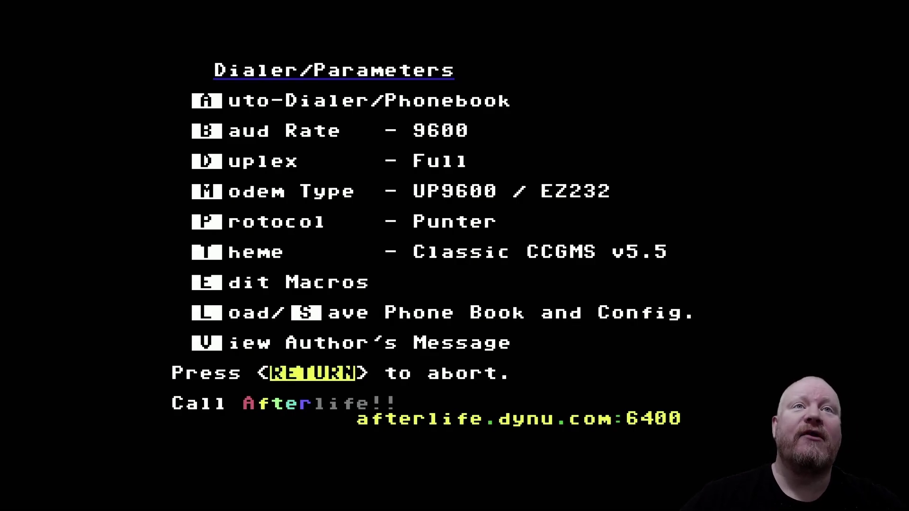
key("Return")
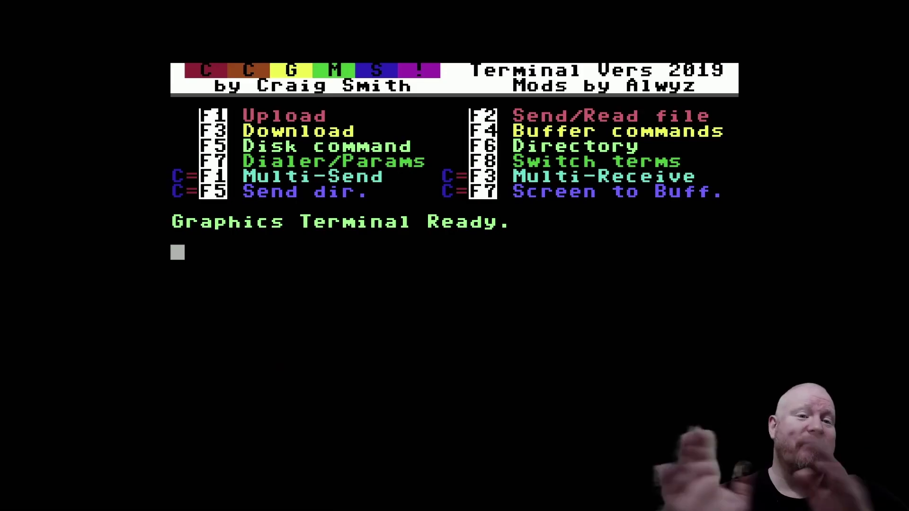
Step: Send the AT command, correcting a typo, until the modem answers OK
type("at")
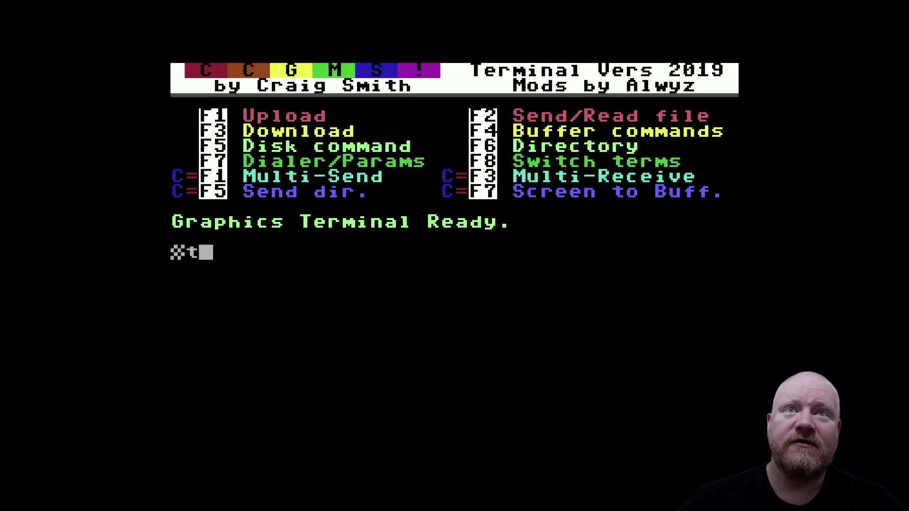
type("tat")
key("BackSpace")
key("BackSpace")
key("BackSpace")
key("BackSpace")
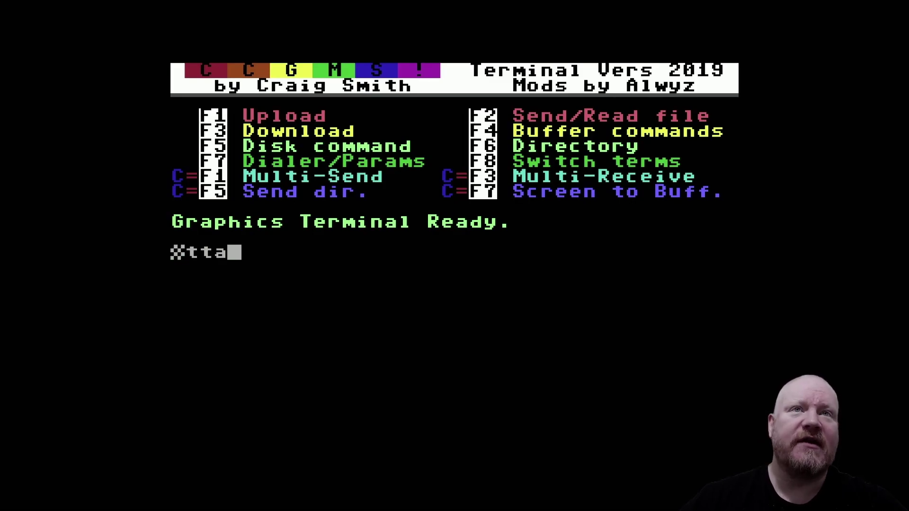
key("BackSpace")
type("at")
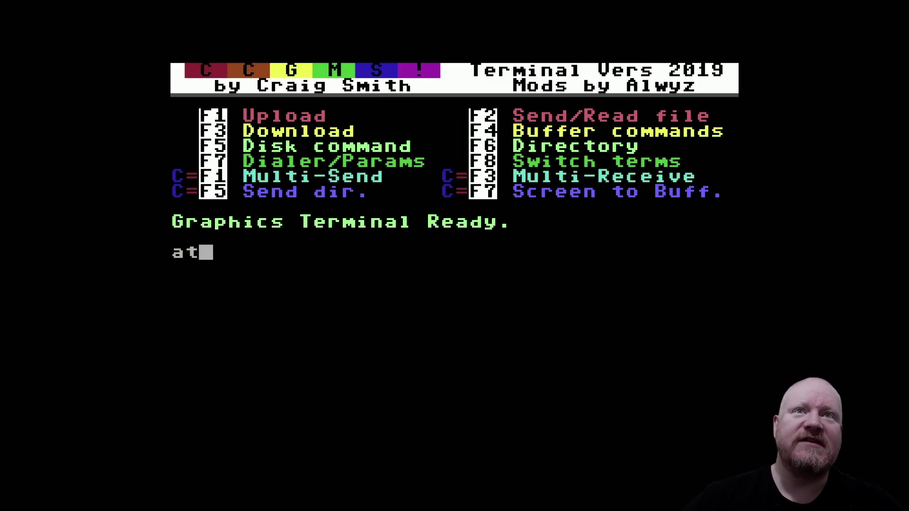
key("Return")
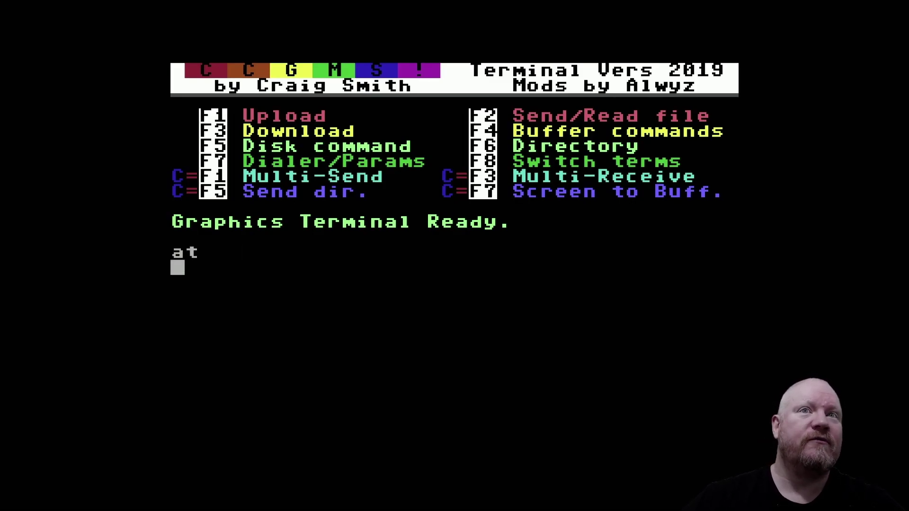
type("at")
key("Return")
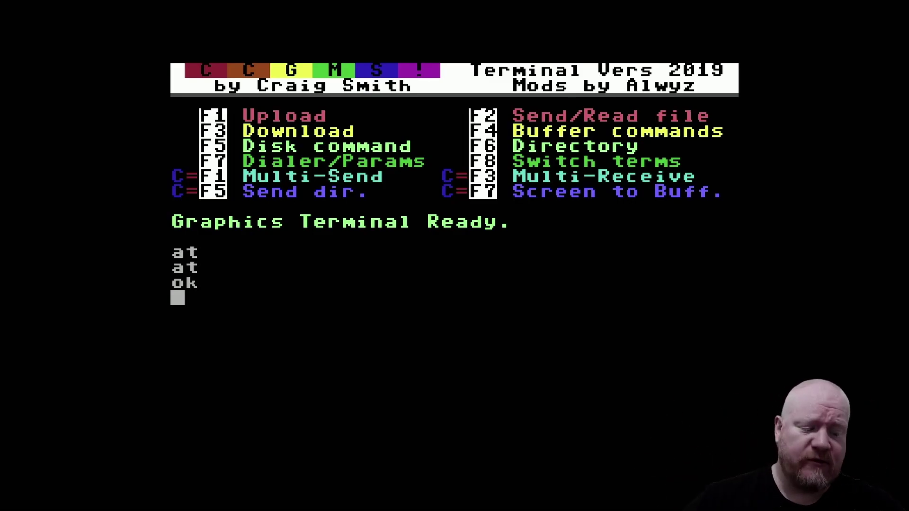
Step: Dial ATDT13th.hoyvision.com:6400, correcting the port number before sending
type("atdt")
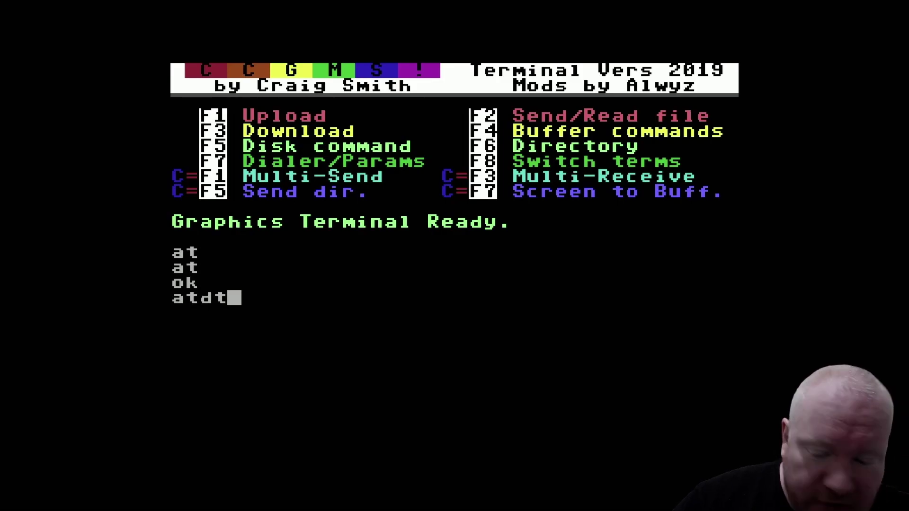
type("13th")
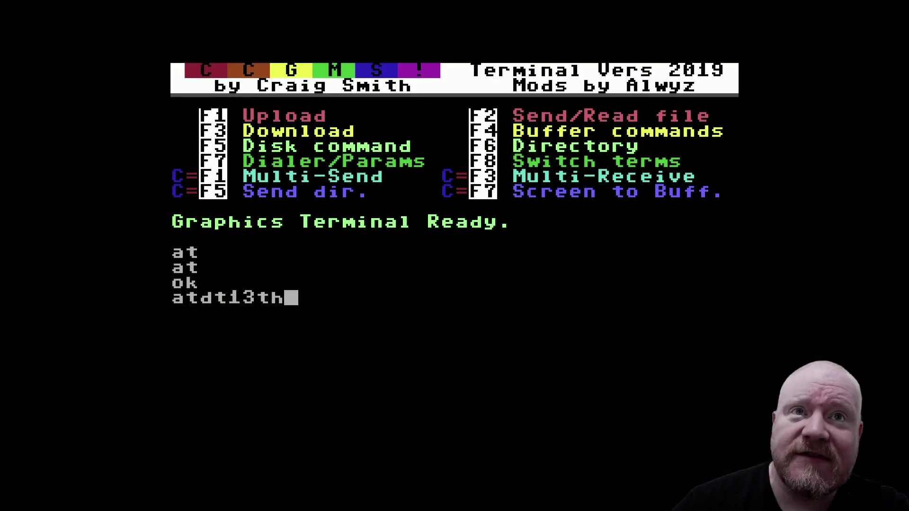
type(".")
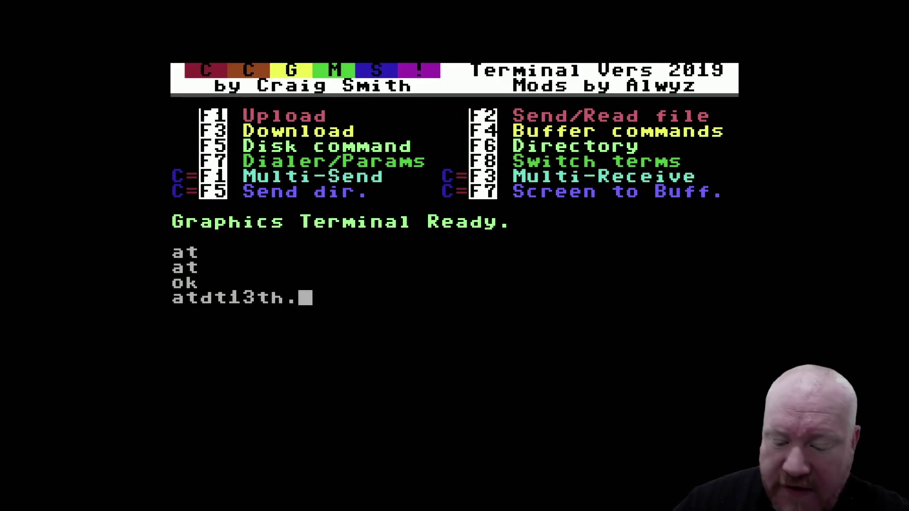
type("hoyvision")
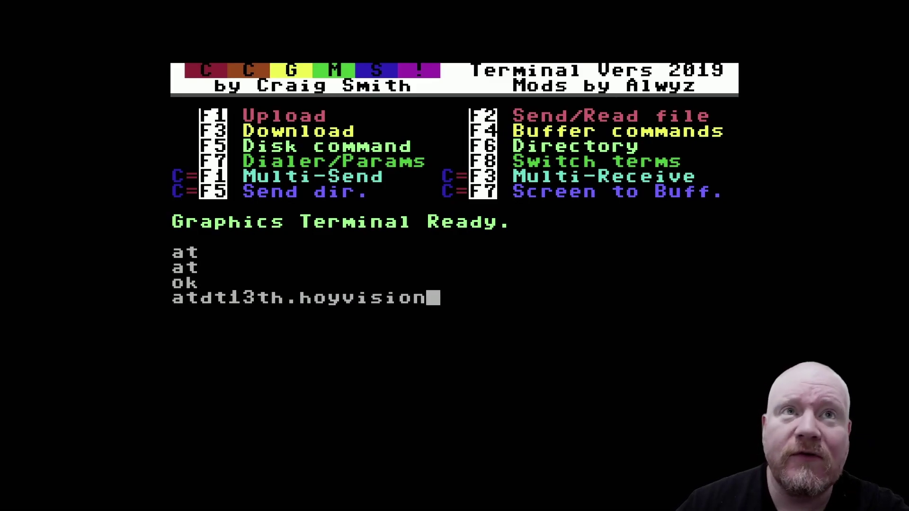
type(".com")
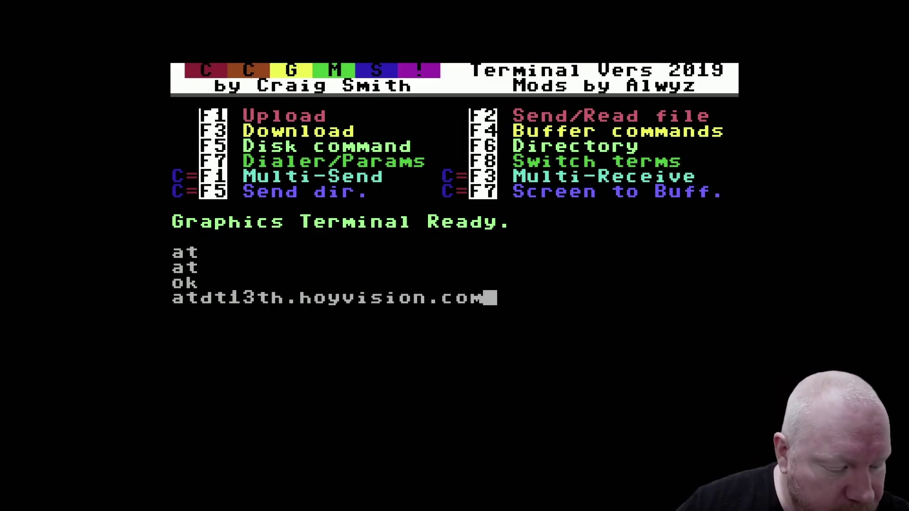
type(":5")
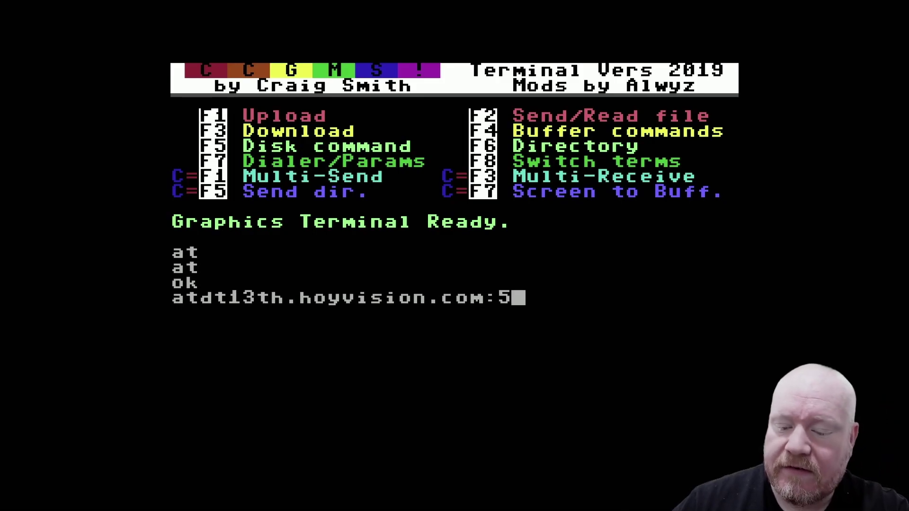
key("BackSpace")
type("6400")
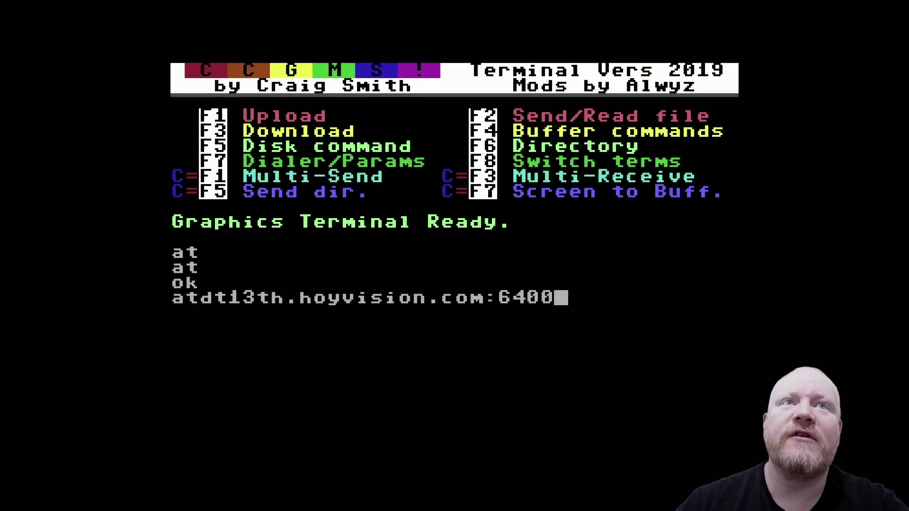
key("Return")
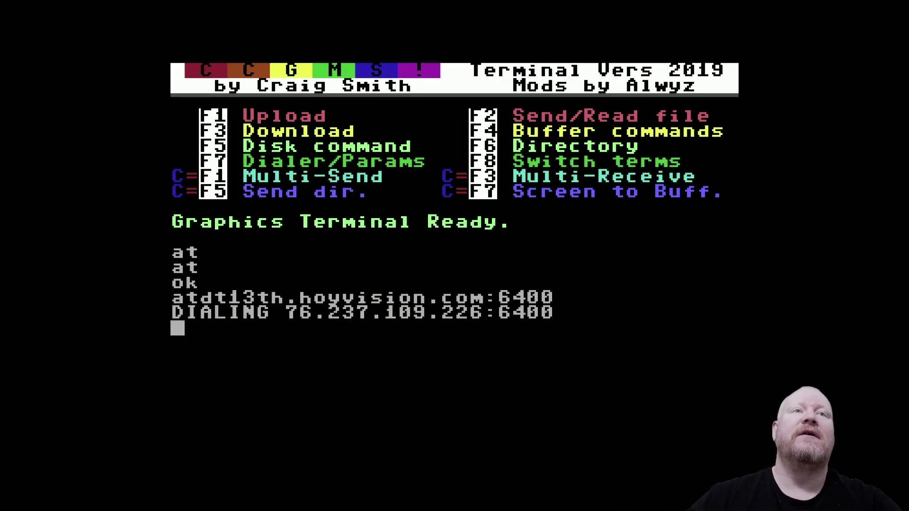